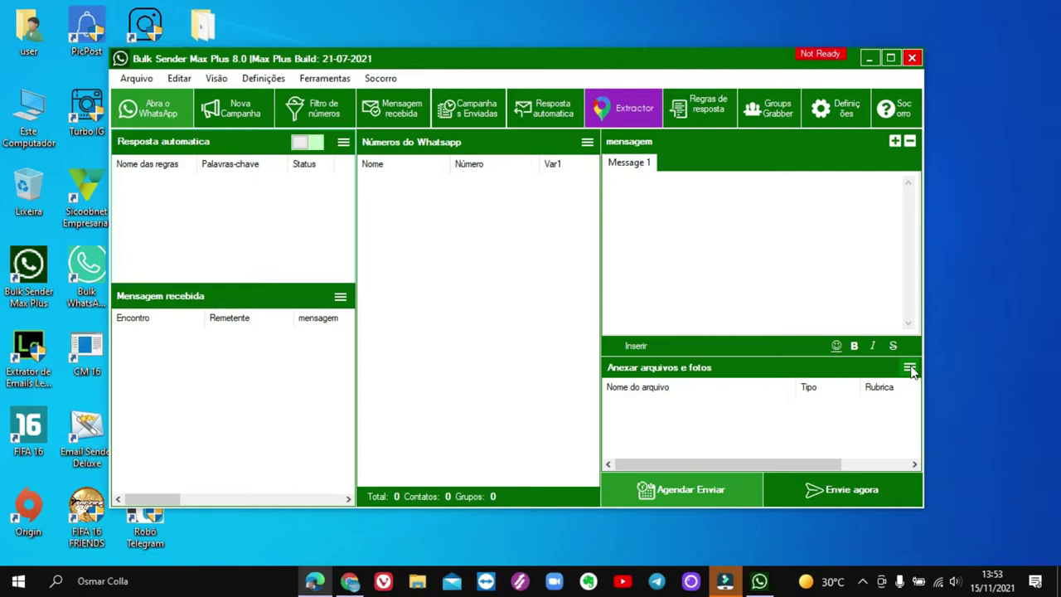
Attach the "CONVERSAS NÃO LIDAS" photo from the Downloads folder to the message.
left_click(910, 370)
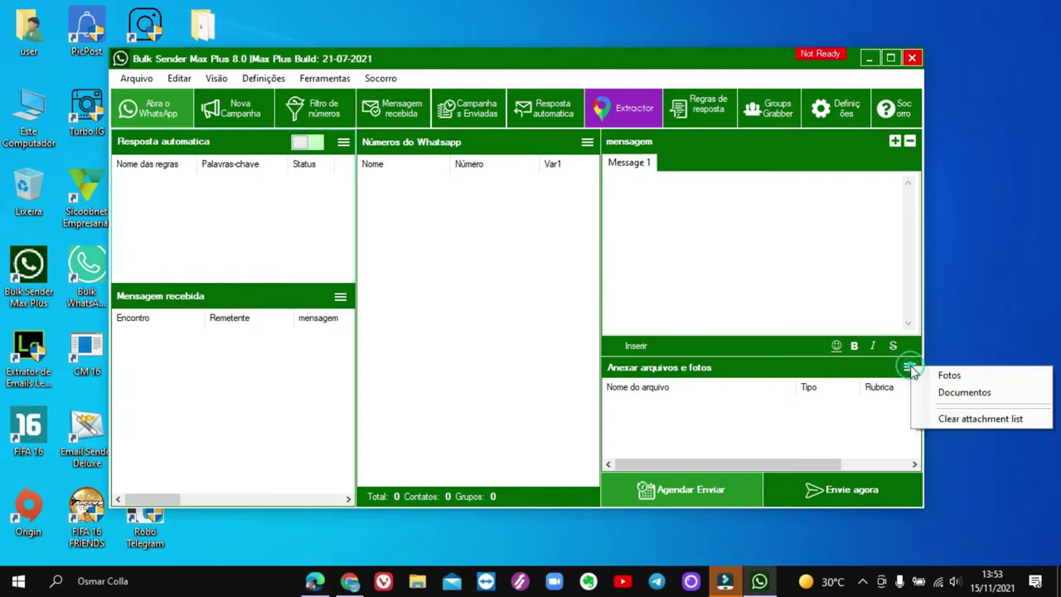
left_click(957, 378)
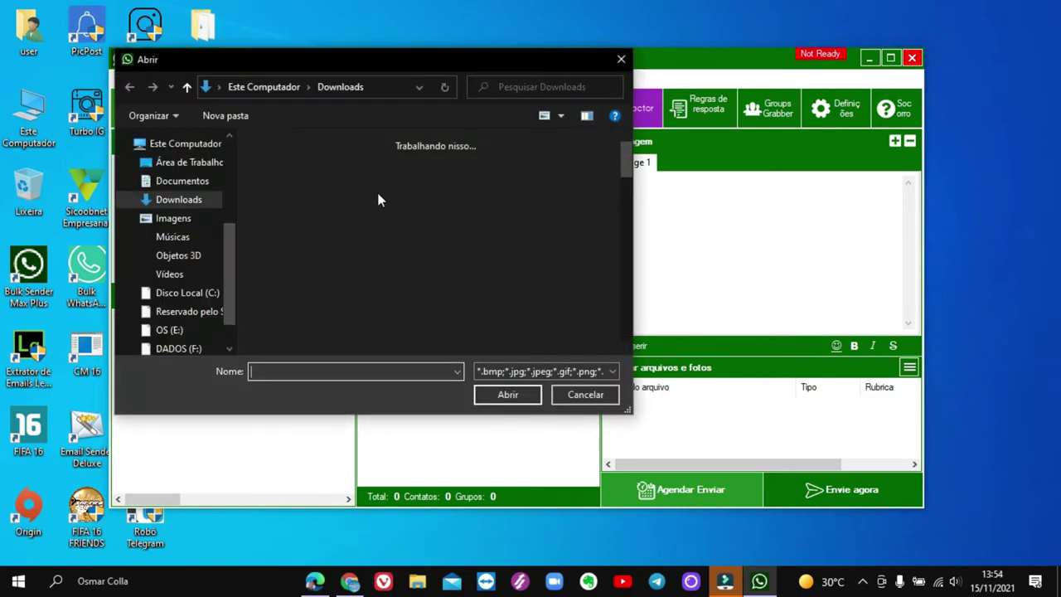
left_click(570, 191)
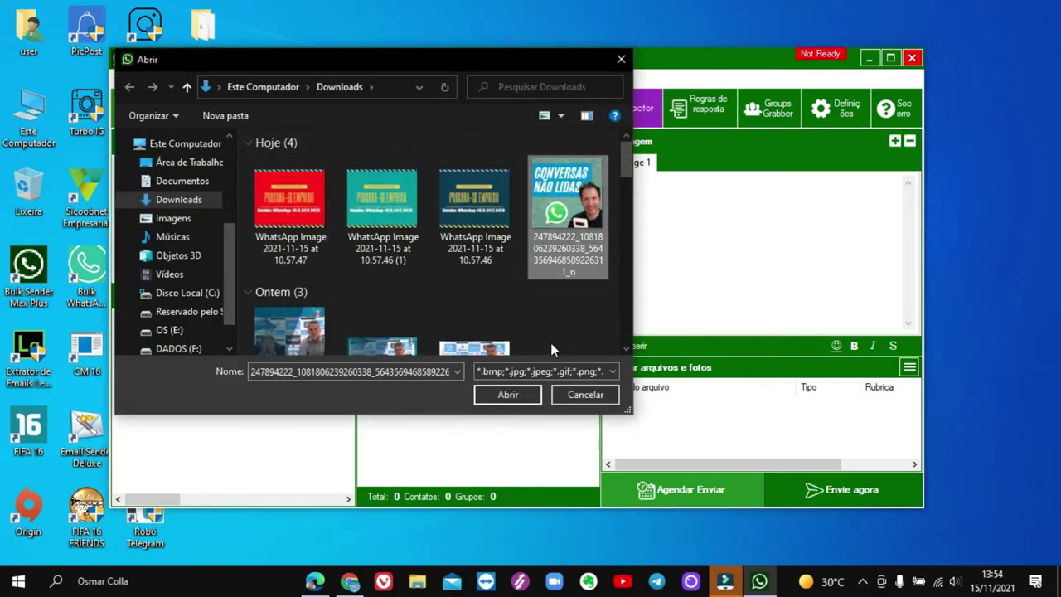
left_click(509, 394)
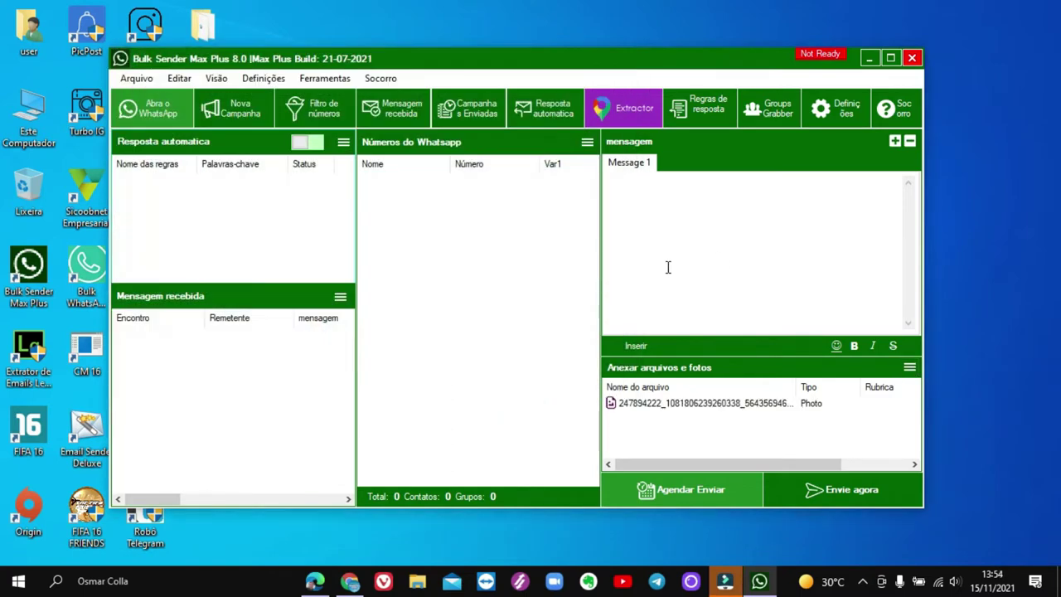
left_click(731, 408)
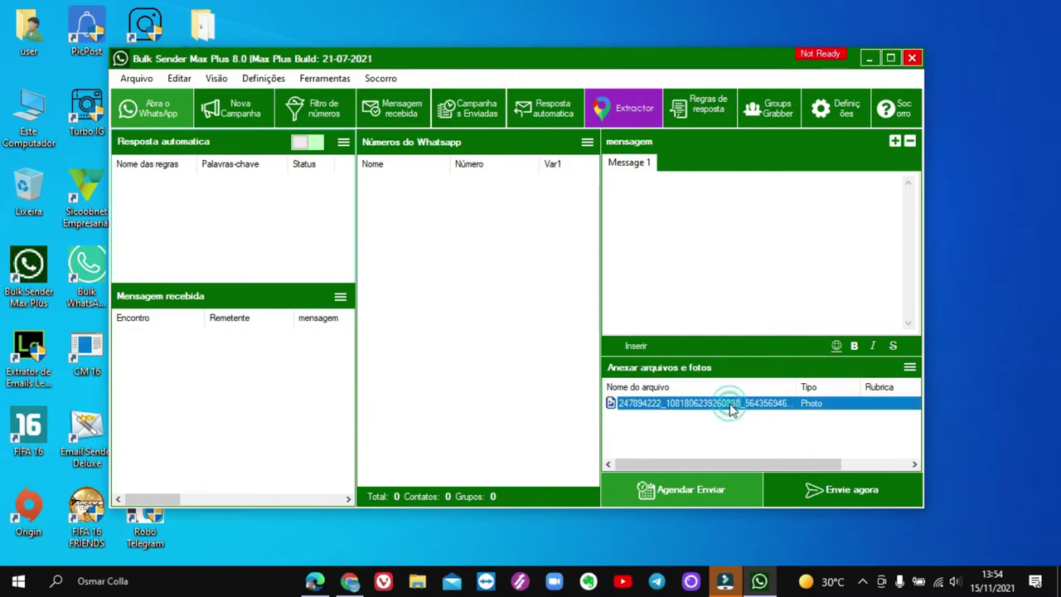
right_click(731, 407)
left_click(777, 419)
left_click(408, 260)
type("NÃO PERCA MAIS NENHUMA CONVERSAR NO WHATSAPP COM ESSA EXTENSÃO, VEJA COMO USAR. Clique aqui👉 https://youtu.be/s2_OUcntZ18")
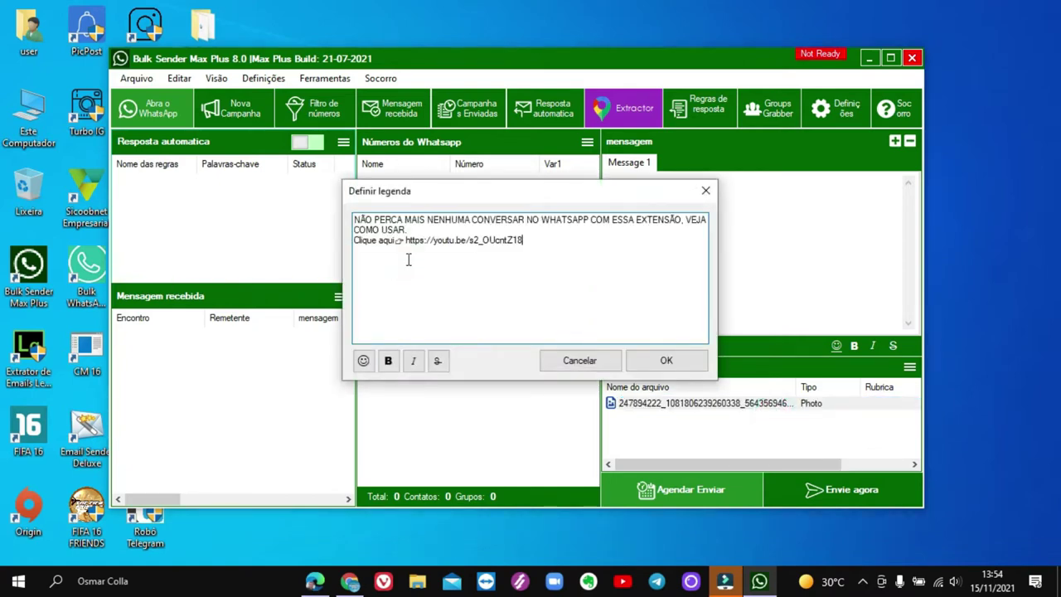
left_click(667, 362)
left_click(697, 217)
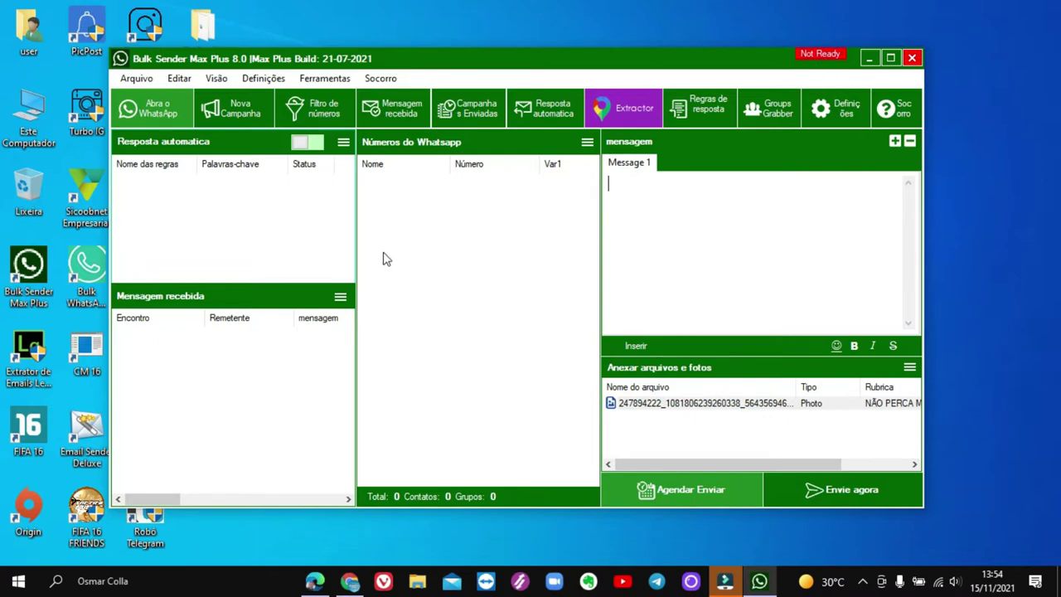
Open the WhatsApp session, check that the conversations have loaded, and minimize its window.
left_click(161, 106)
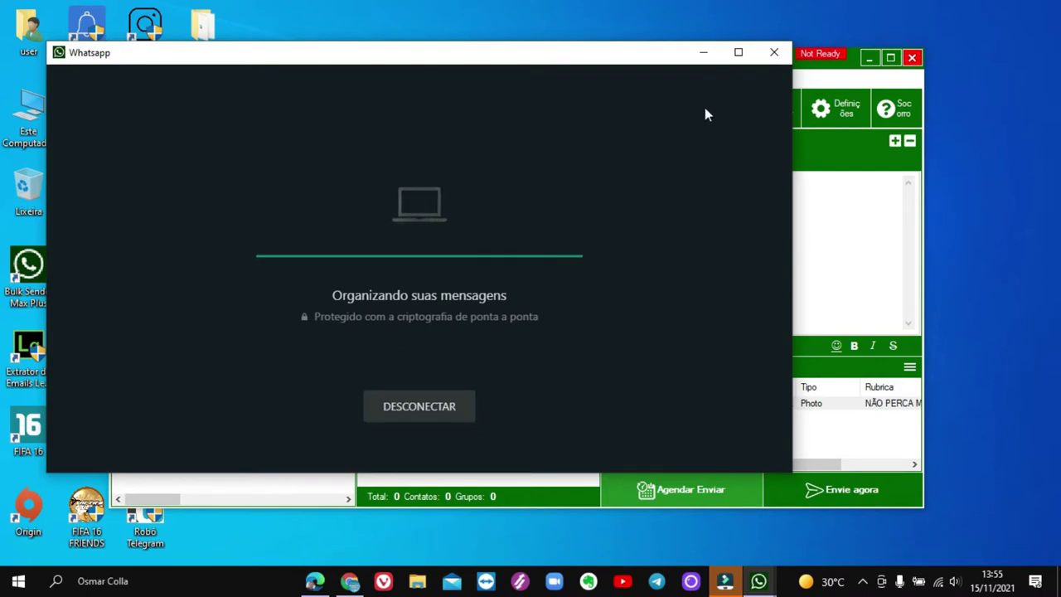
left_click(703, 55)
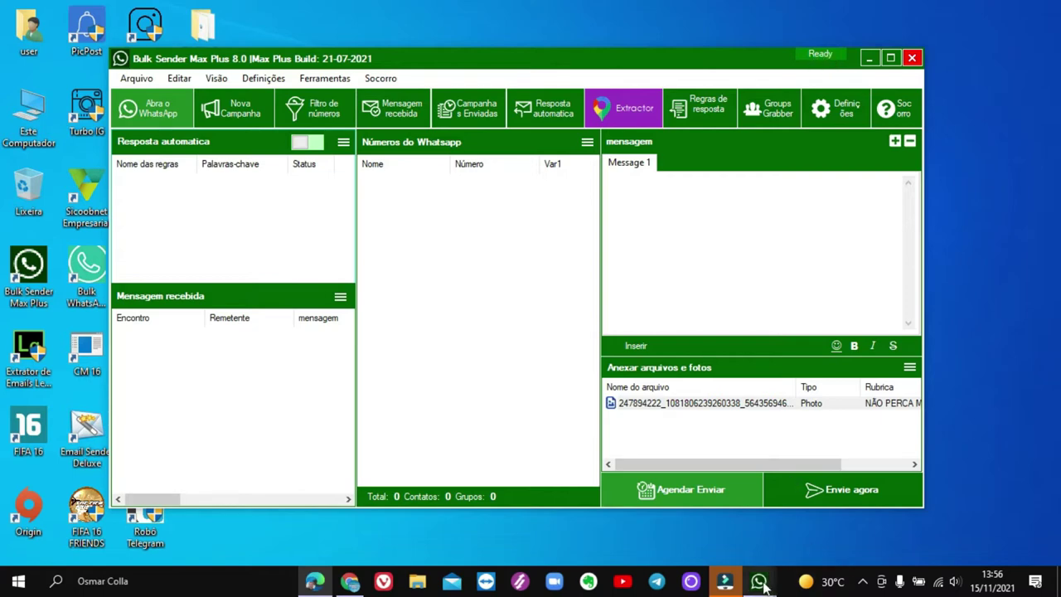
mouse_move(759, 580)
left_click(852, 513)
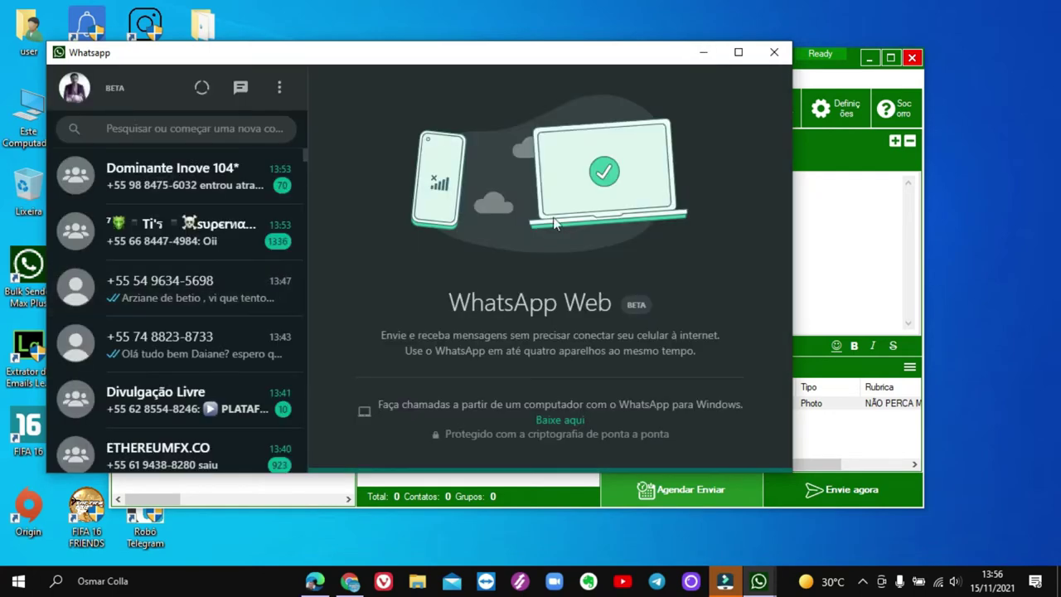
left_click(703, 52)
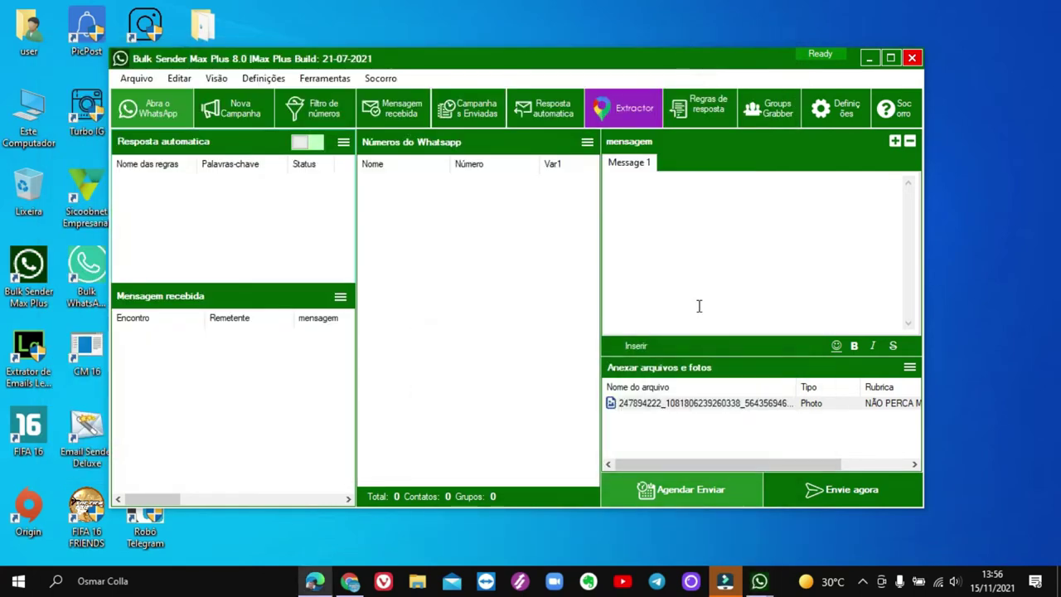
Attach the "COMO CRIAR QR CODE PIX" photo from the Downloads folder as a second attachment.
left_click(910, 367)
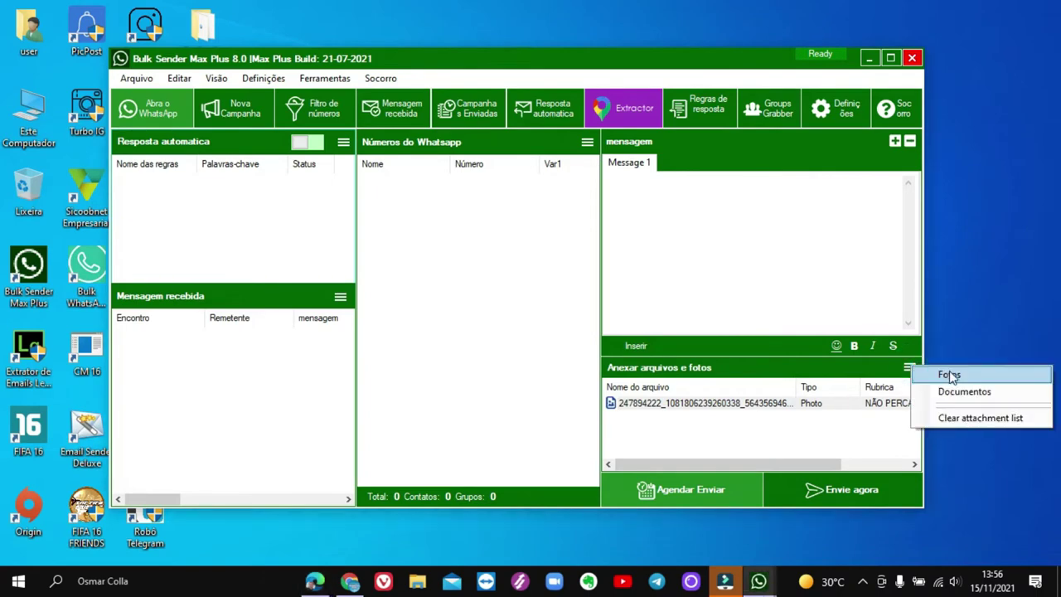
left_click(949, 375)
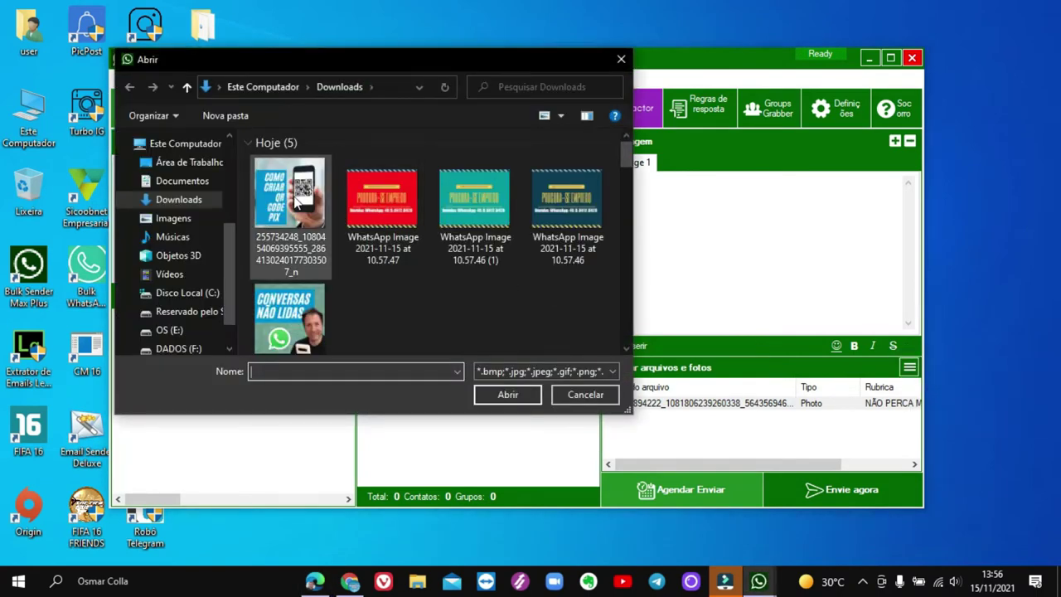
left_click(295, 201)
left_click(499, 395)
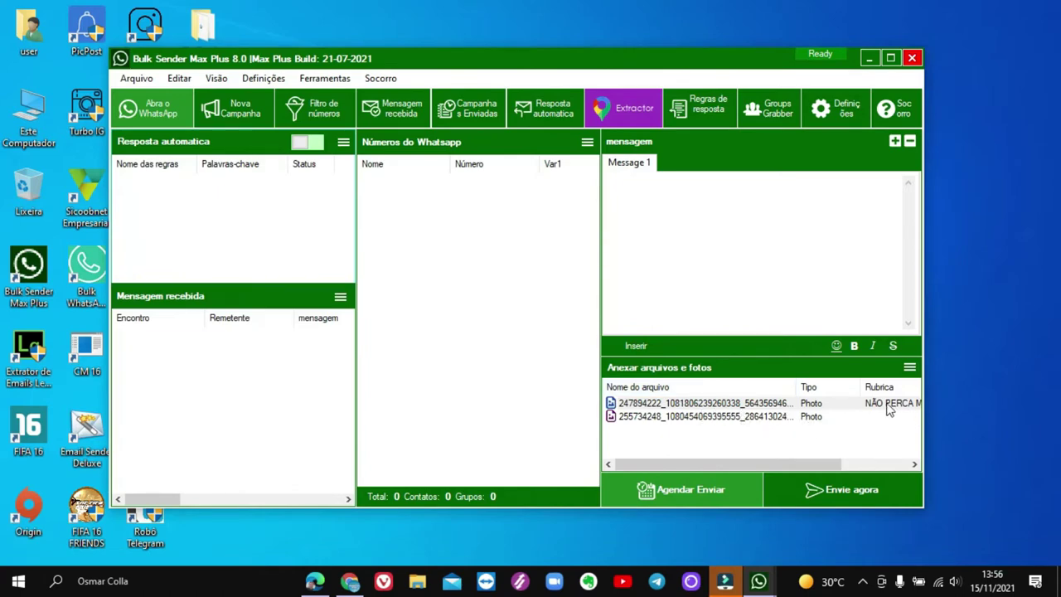
left_click(713, 418)
right_click(715, 419)
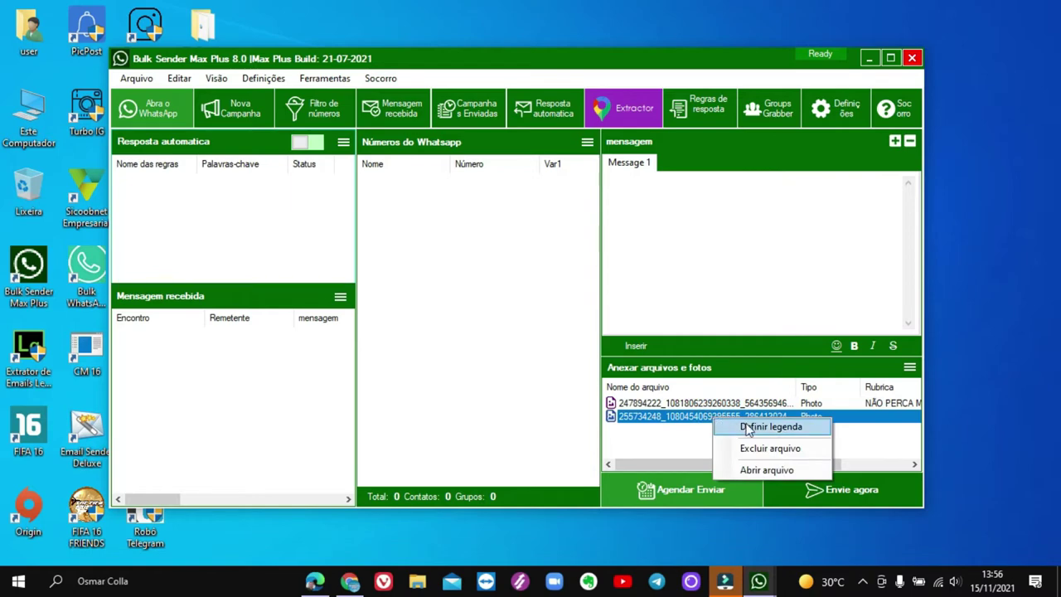
left_click(747, 427)
left_click(398, 259)
type("VEJA COMO CRIAR QR CODE PIX pelo celular e também pelo computador Clique aqui👉 https://youtu.be/v4zPG_eIT4c")
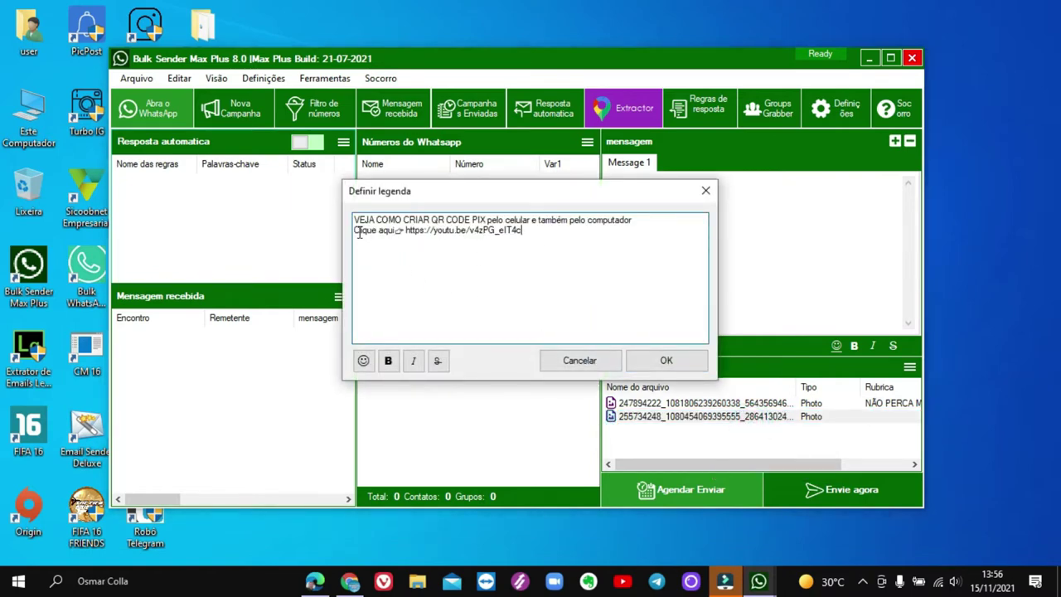
left_click_drag(358, 232, 531, 234)
left_click(529, 236)
left_click_drag(406, 231, 524, 233)
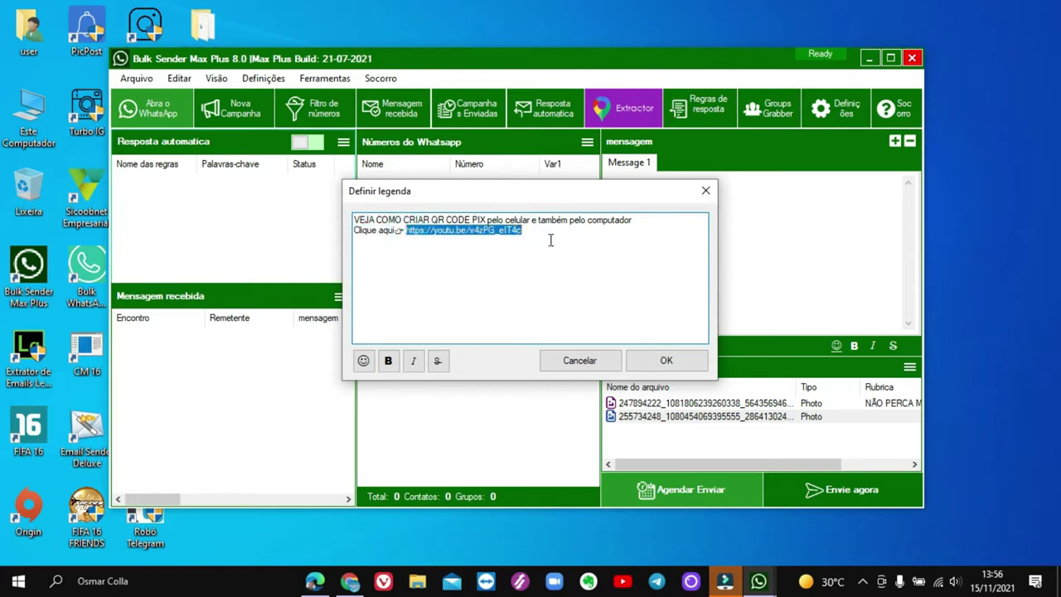
left_click(549, 239)
left_click(667, 361)
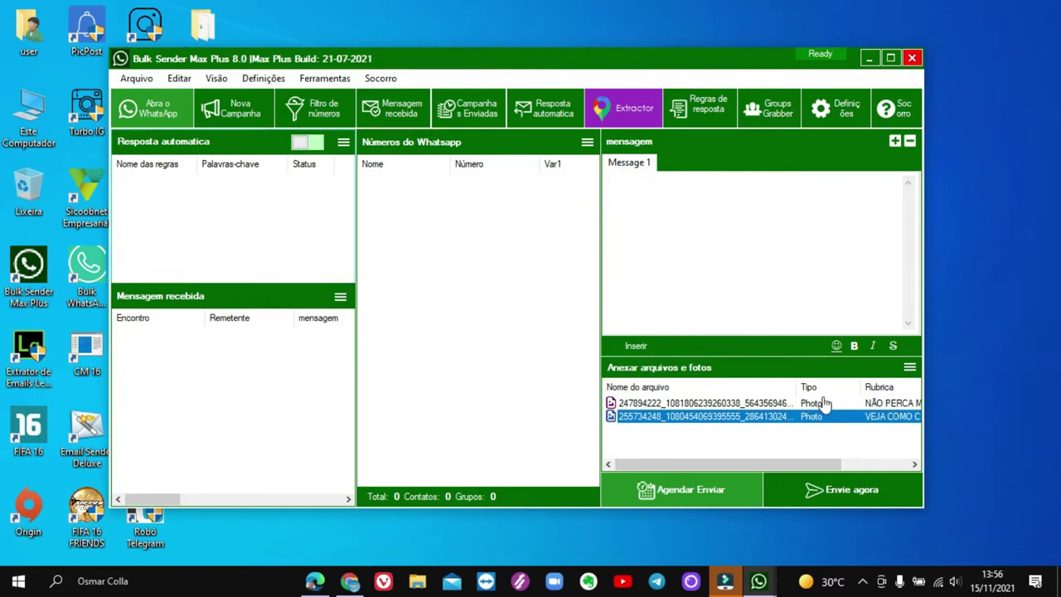
left_click(769, 315)
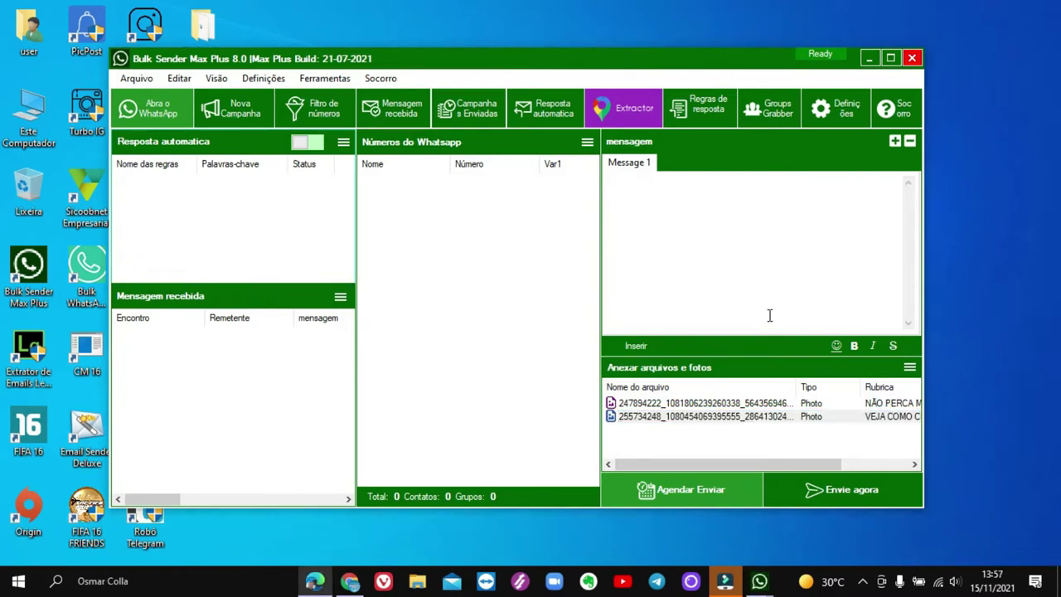
Attach the Facebook group poster photo ("NOVO POSTADOR DE GRUPOS DO FACEBOOK") from the Downloads folder as a third attachment.
left_click(909, 369)
left_click(953, 377)
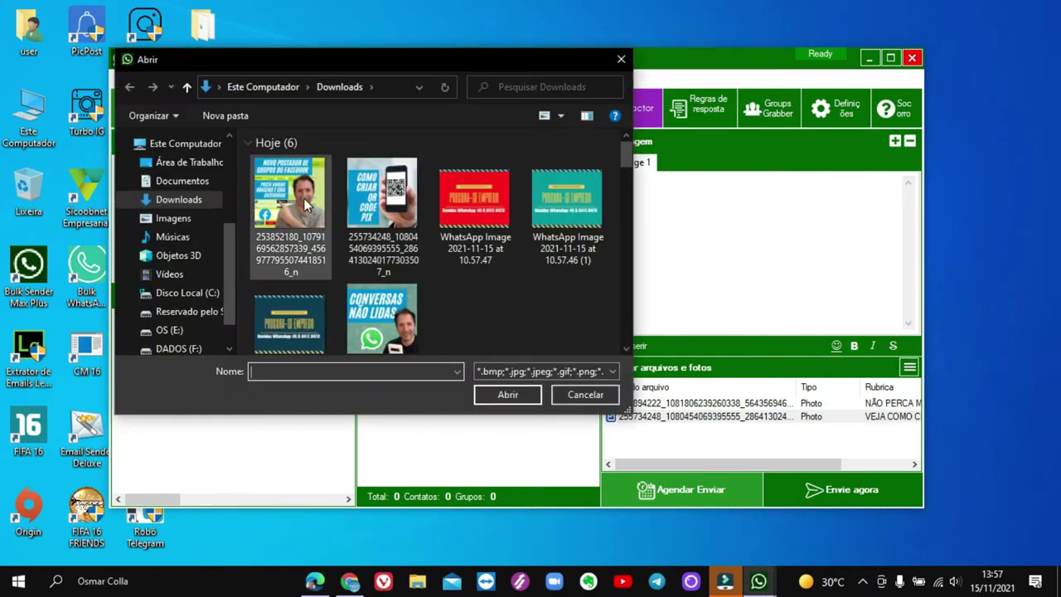
left_click(320, 221)
left_click(507, 395)
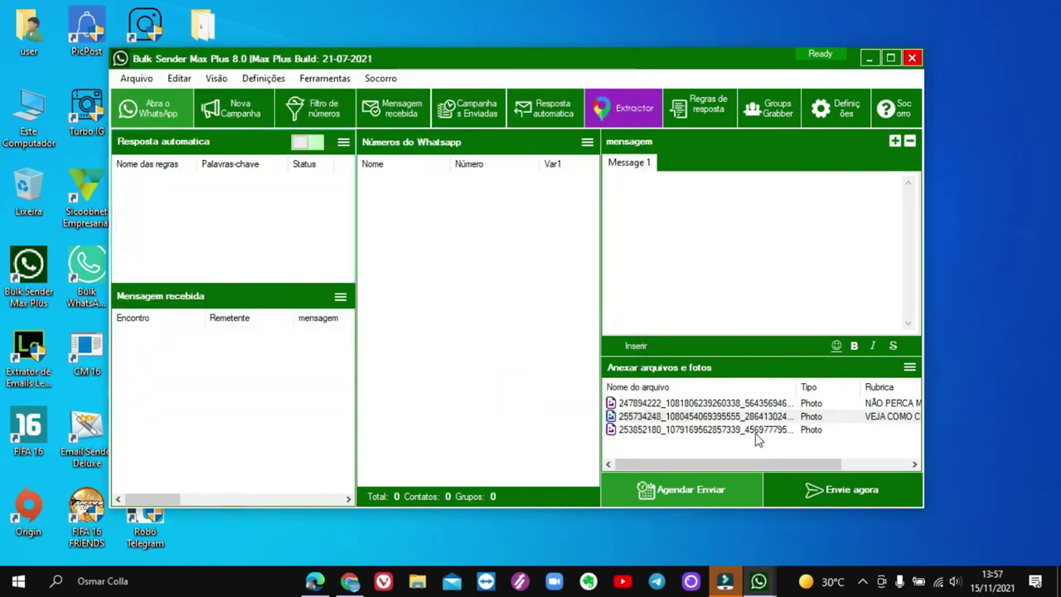
right_click(758, 436)
left_click(794, 443)
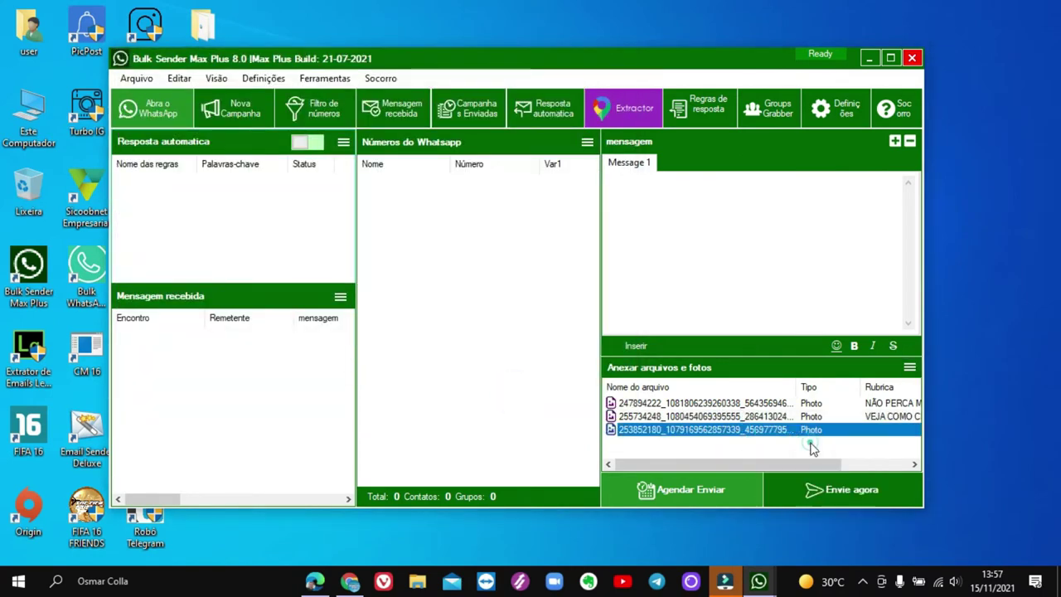
type("VEJA COMO CRIAR QR CODE PIX pelo celular e também pelo computador Clique aqui👉 https://youtu.be/v4zPG_eIT4c")
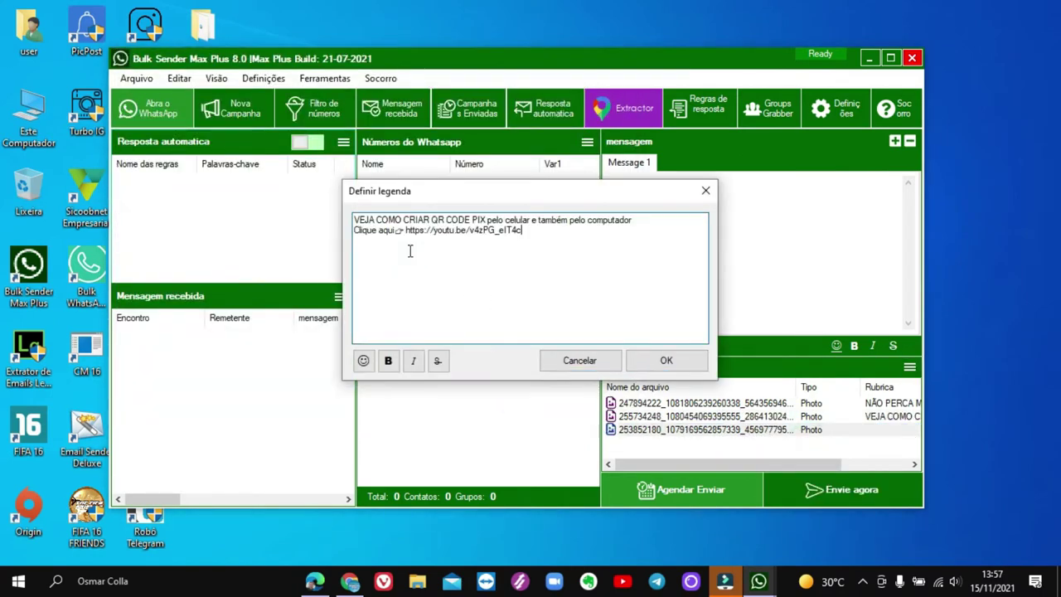
left_click(672, 363)
left_click(730, 241)
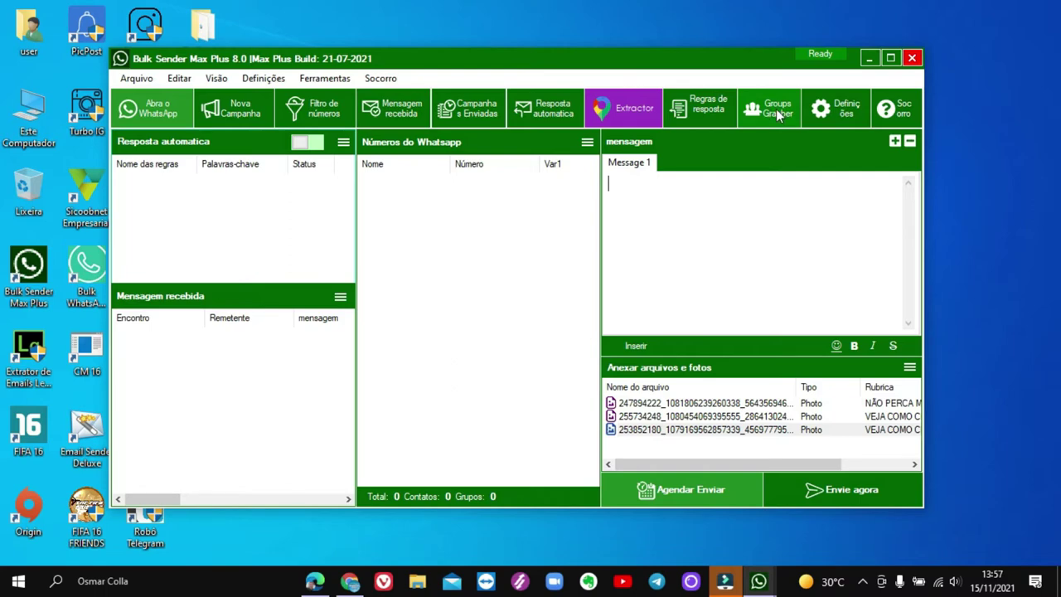
Import the WhatsApp groups as recipients and delete unwanted ones, including the groups starting with "NOVA OPORT" and "INSCRIÇÃOEN".
left_click(589, 144)
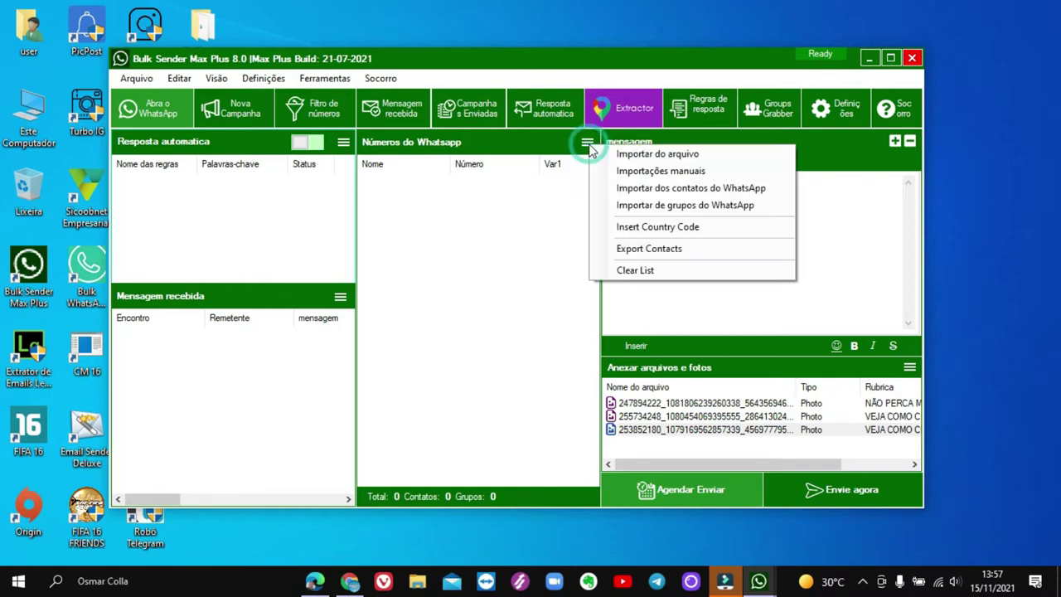
left_click(681, 207)
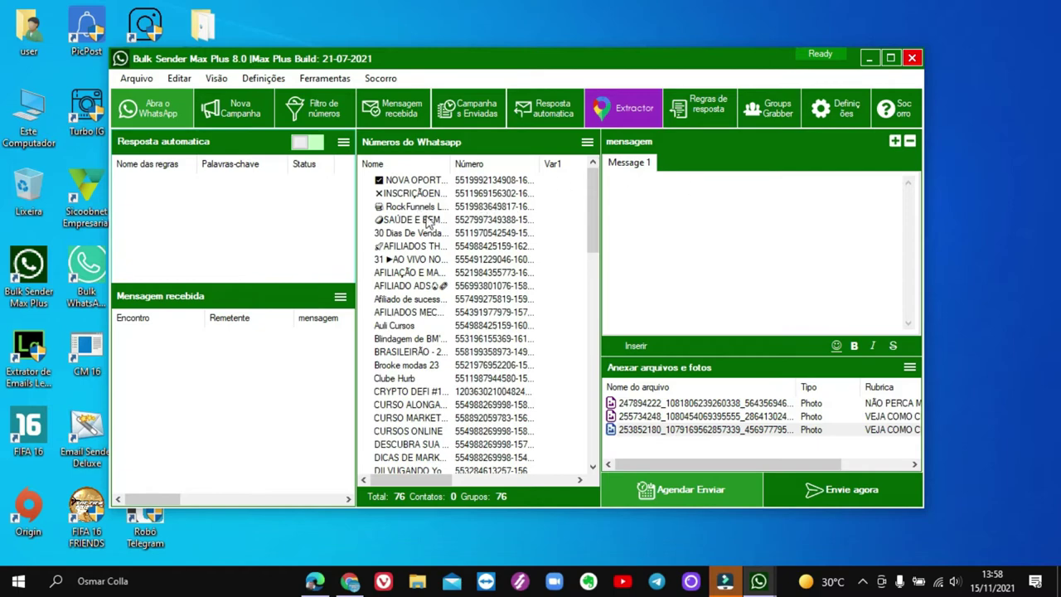
left_click(434, 182)
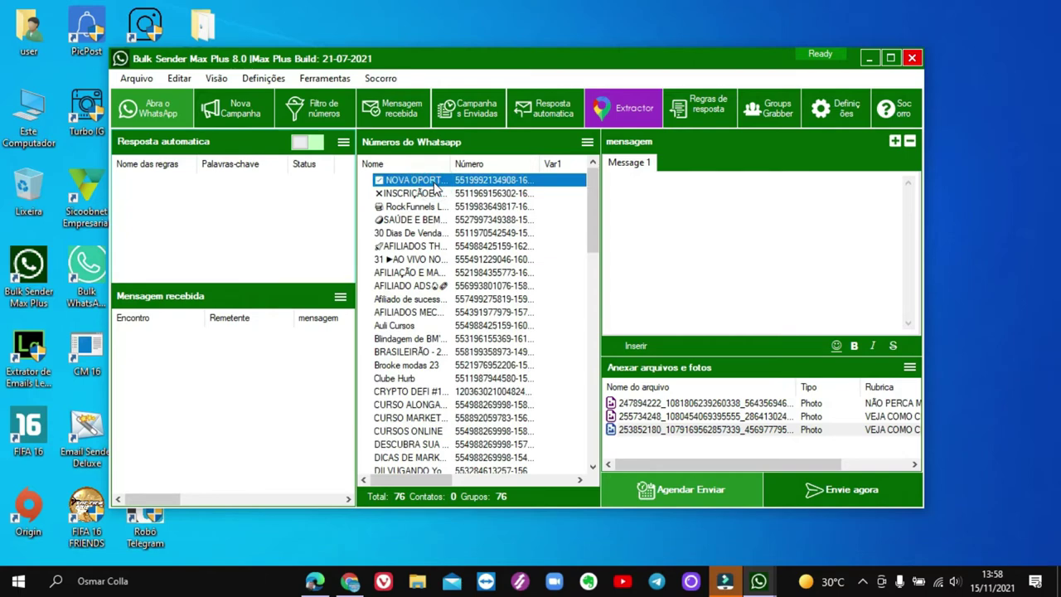
key("Delete")
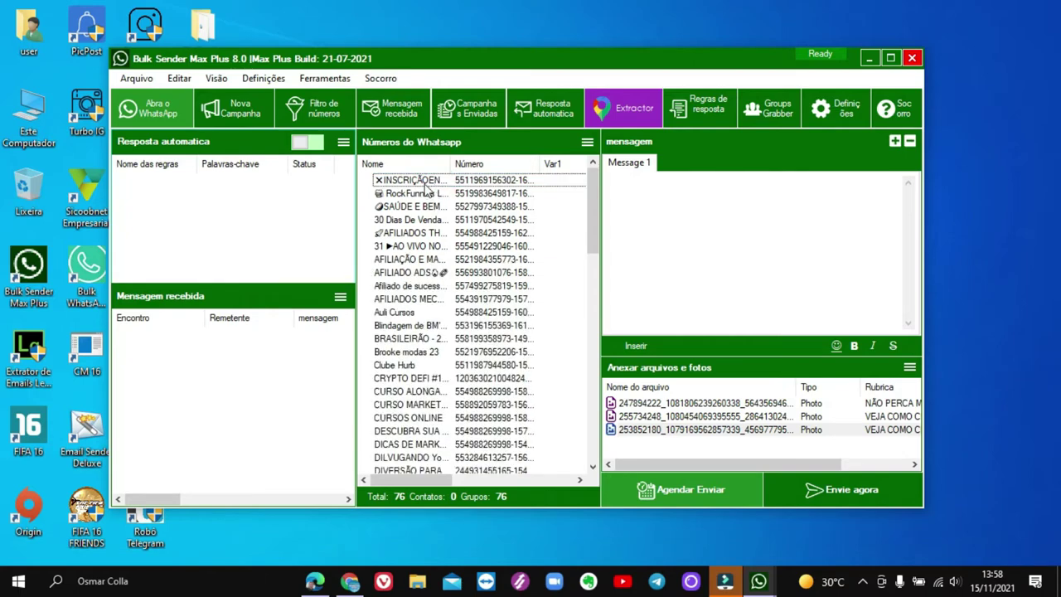
left_click(426, 182)
key("Delete")
scroll(425, 186, "down", 15)
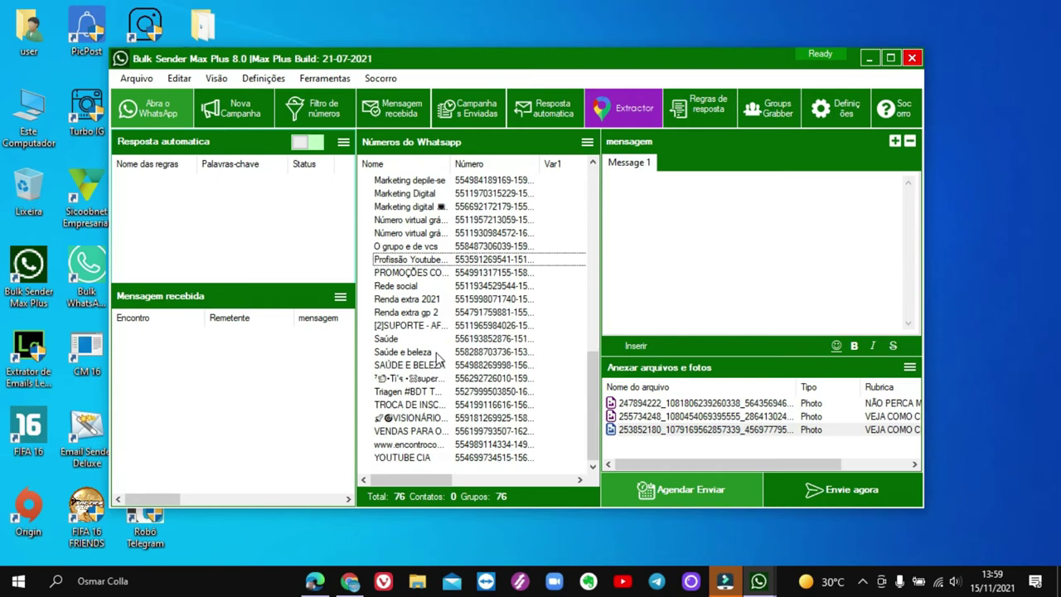
scroll(437, 358, "up", 15)
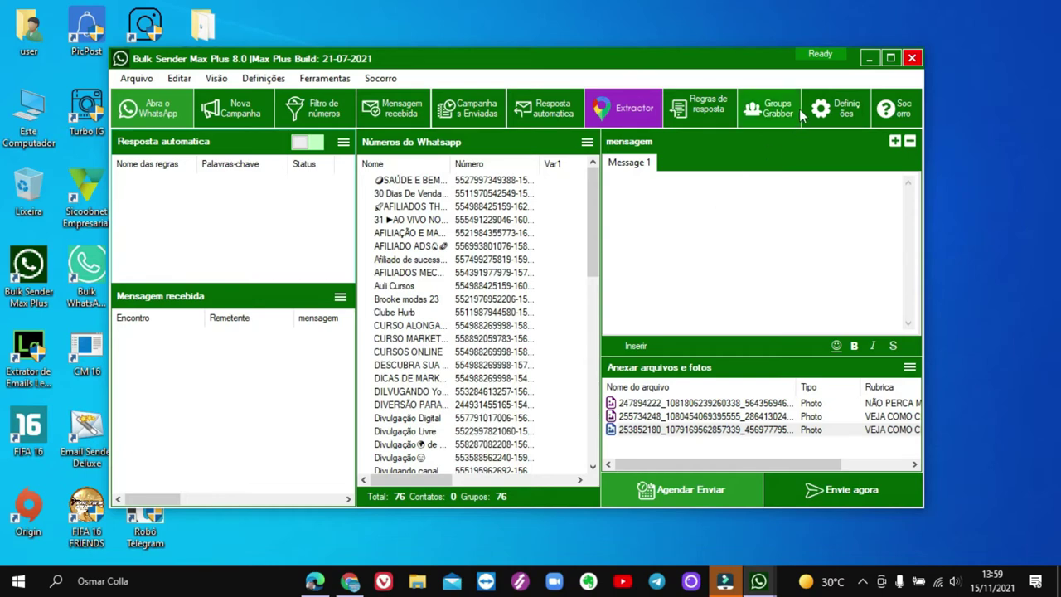
Fetch the WhatsApp groups in the Group Grabber, tick the first group, and close the grabber without extracting contacts.
left_click(767, 104)
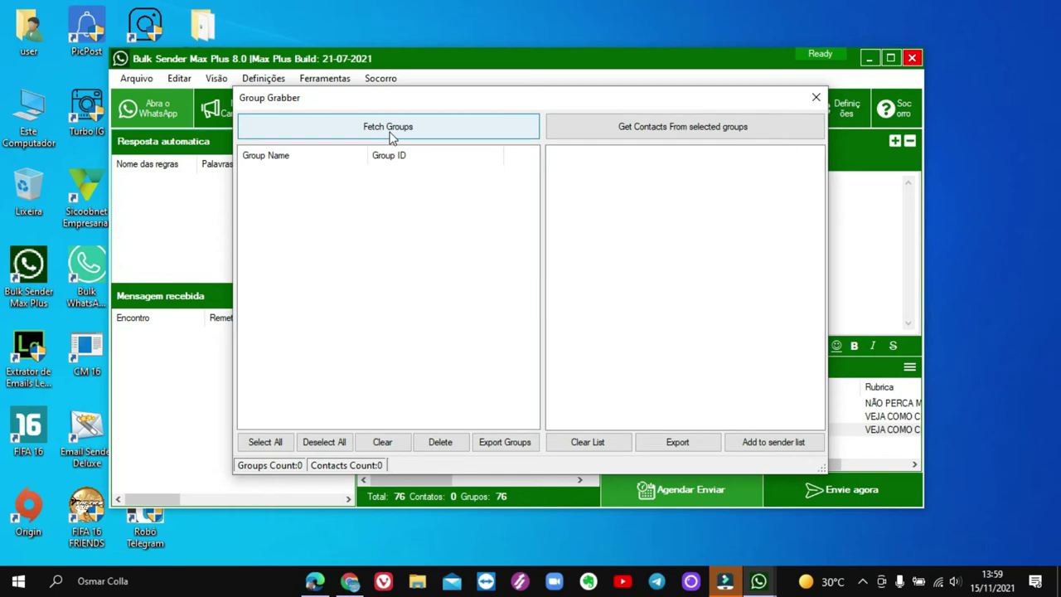
left_click(416, 132)
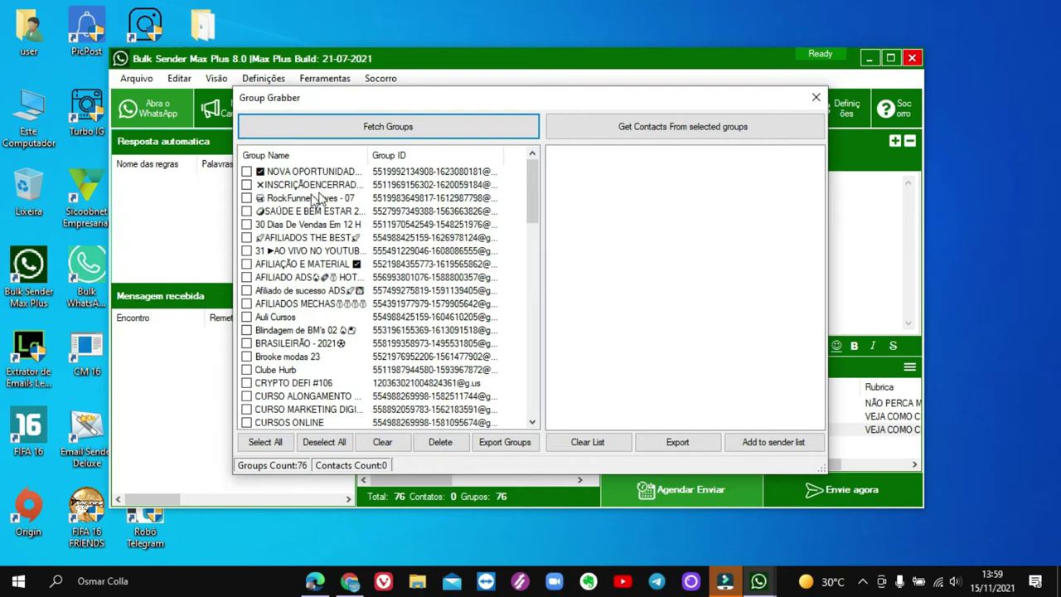
left_click(270, 175)
left_click(246, 171)
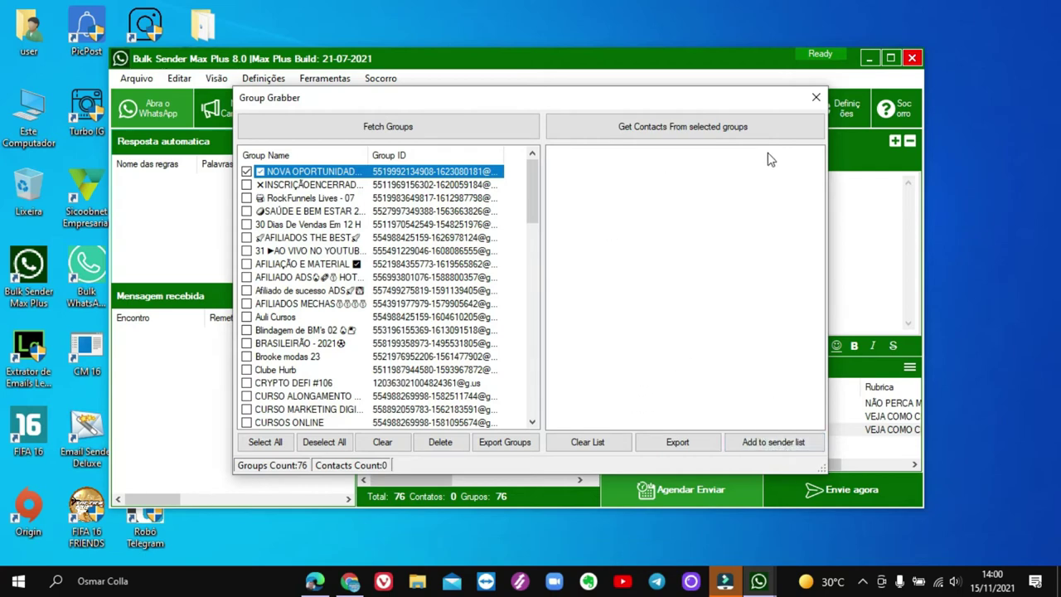
left_click(813, 101)
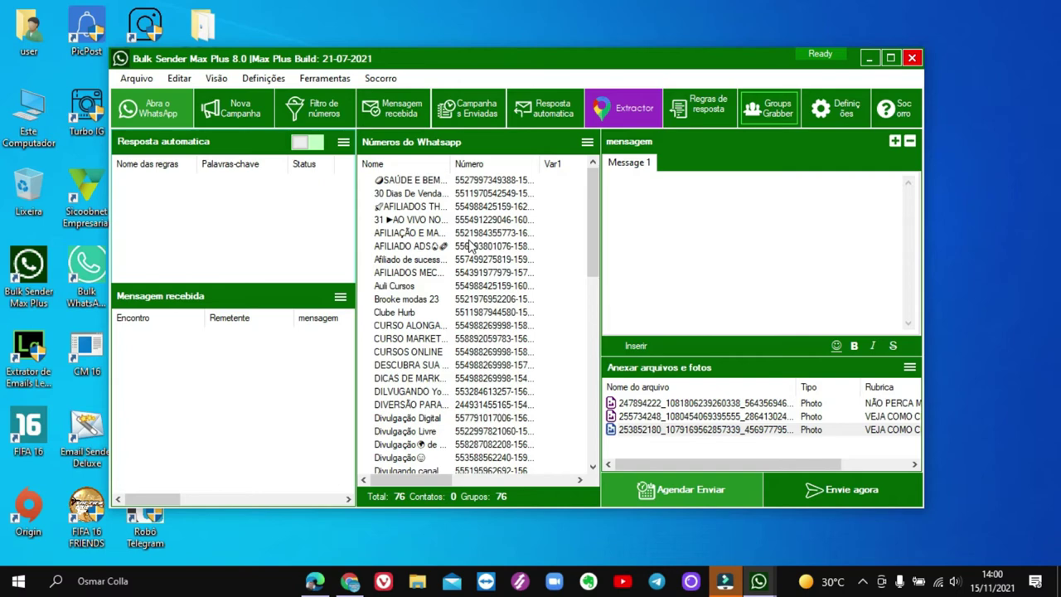
Start sending the campaign immediately to the imported groups using the safe sending mode (Modo de segurança).
left_click(858, 489)
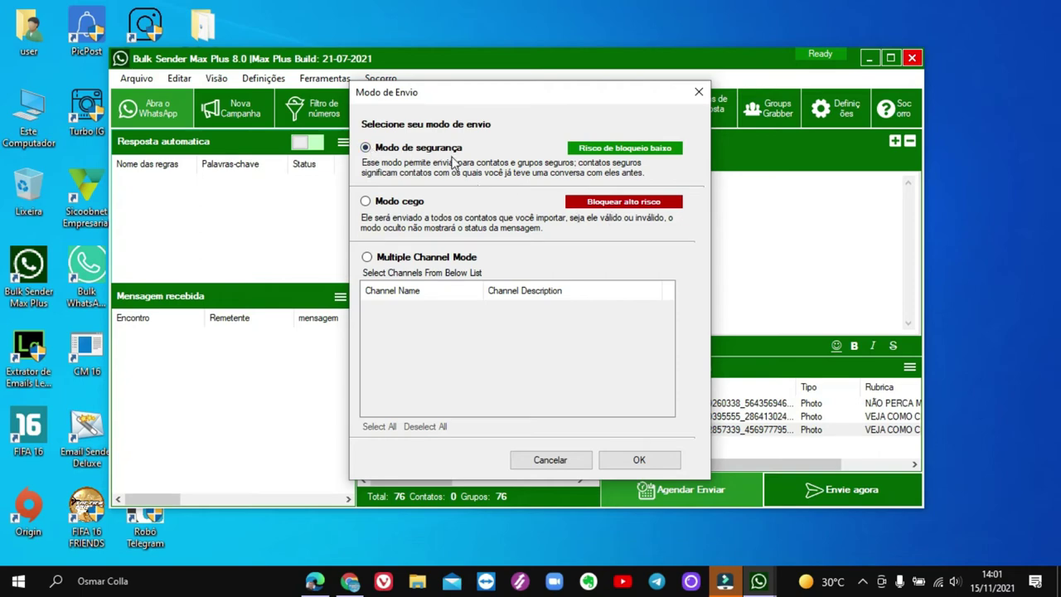
left_click(663, 466)
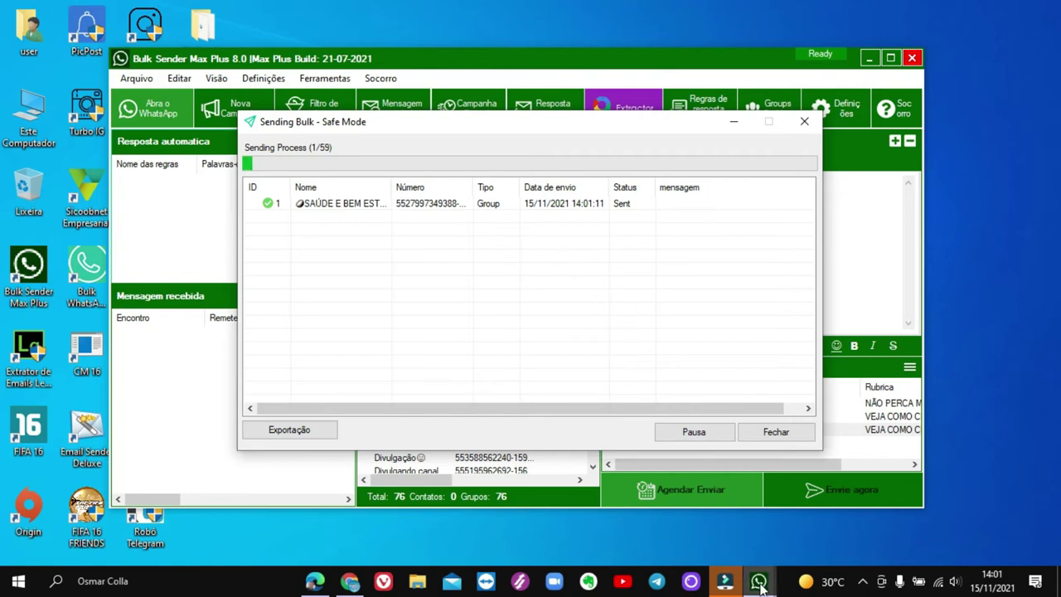
Switch to the WhatsApp window, review the three captioned photos in the "SAÚDE E BEM ESTAR 2019" group, and minimize the window.
mouse_move(759, 582)
left_click(789, 524)
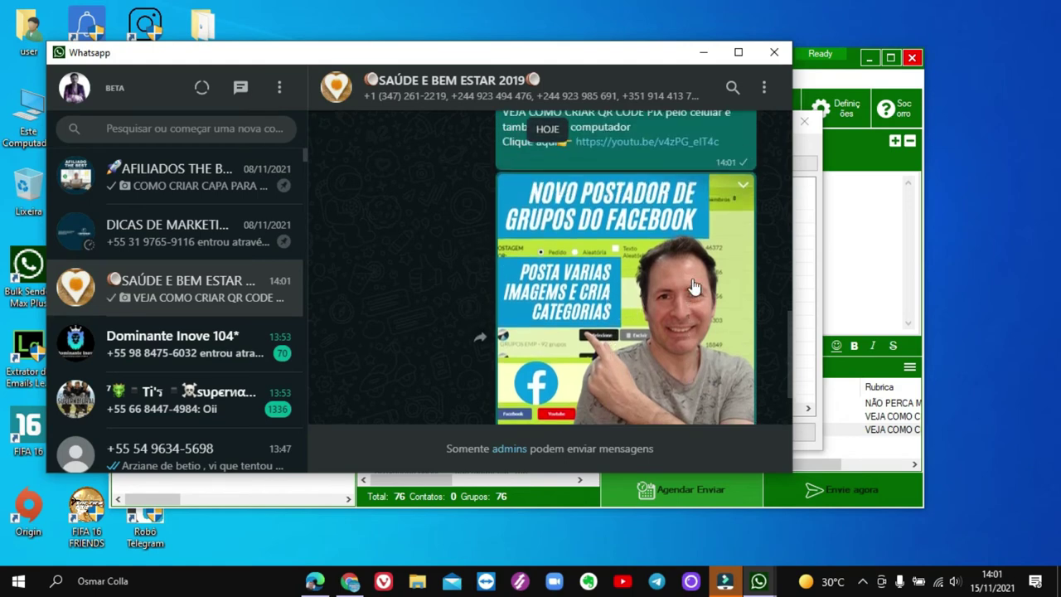
scroll(693, 287, "up", 2)
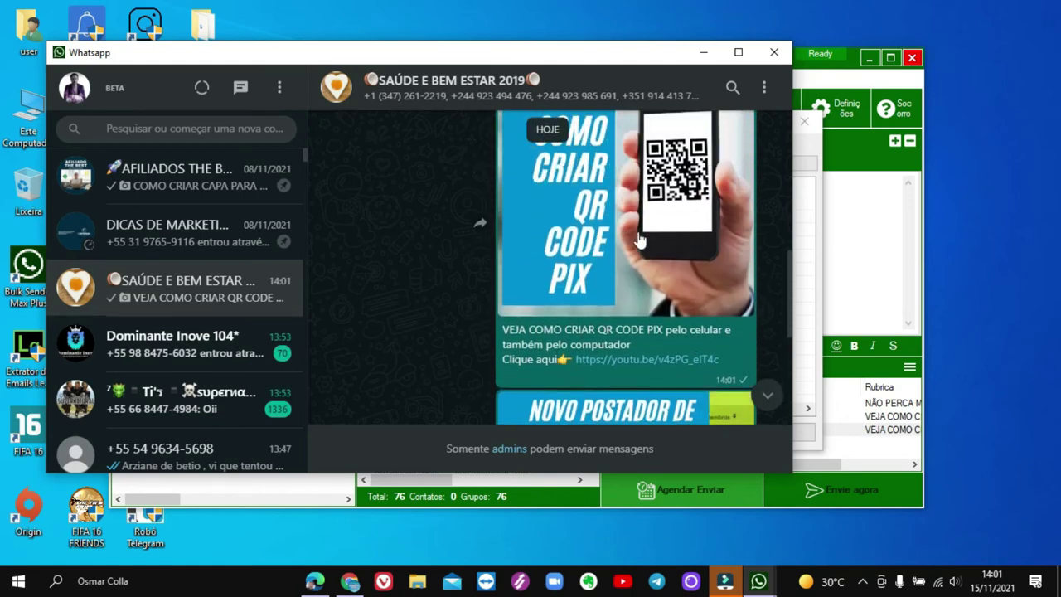
scroll(642, 236, "up", 2)
scroll(642, 236, "up", 3)
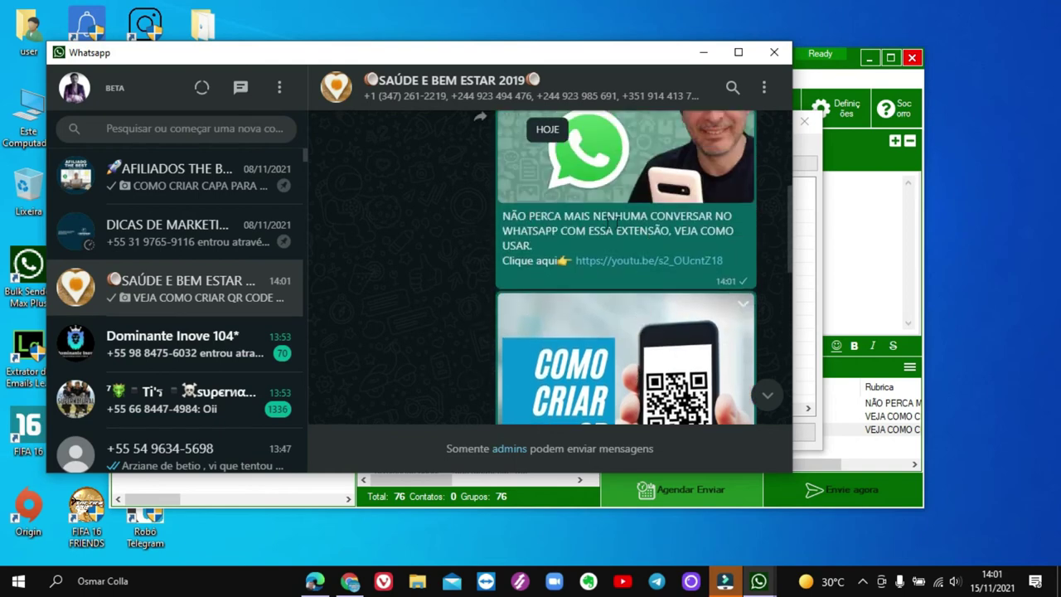
scroll(605, 228, "up", 3)
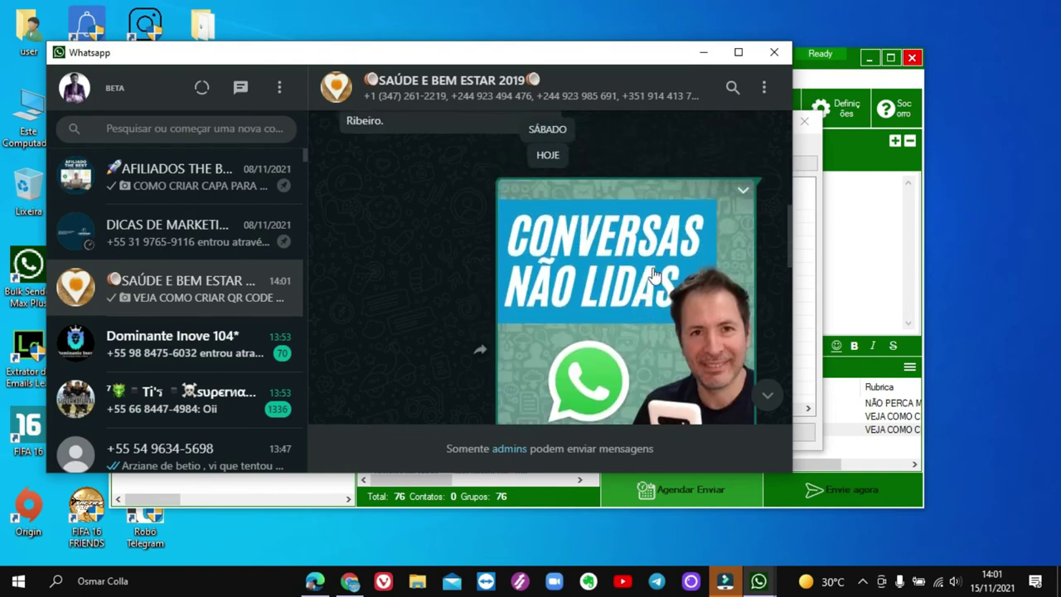
scroll(655, 273, "down", 3)
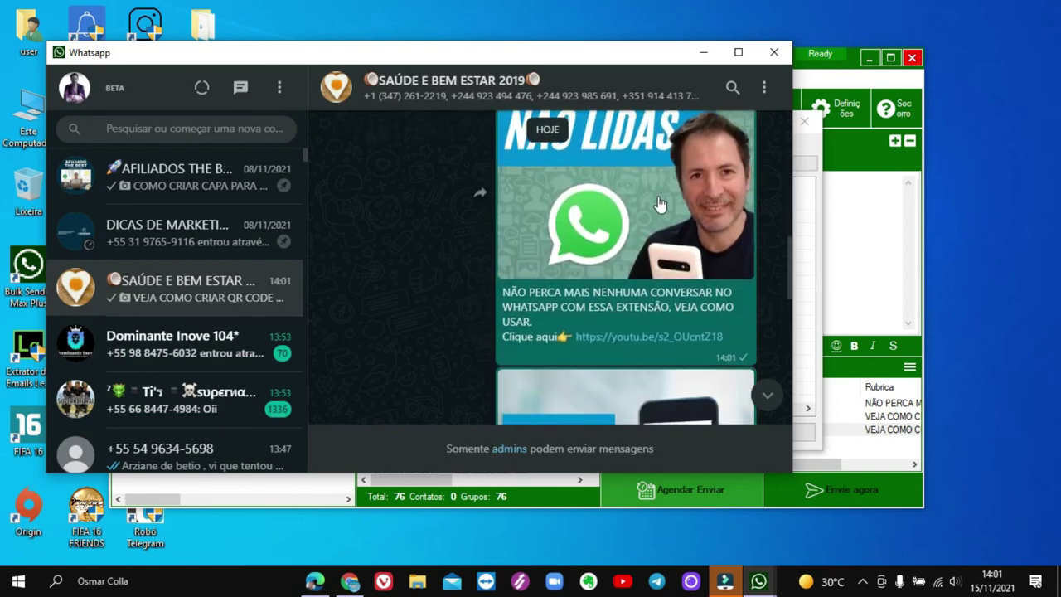
scroll(640, 189, "down", 5)
scroll(659, 203, "down", 5)
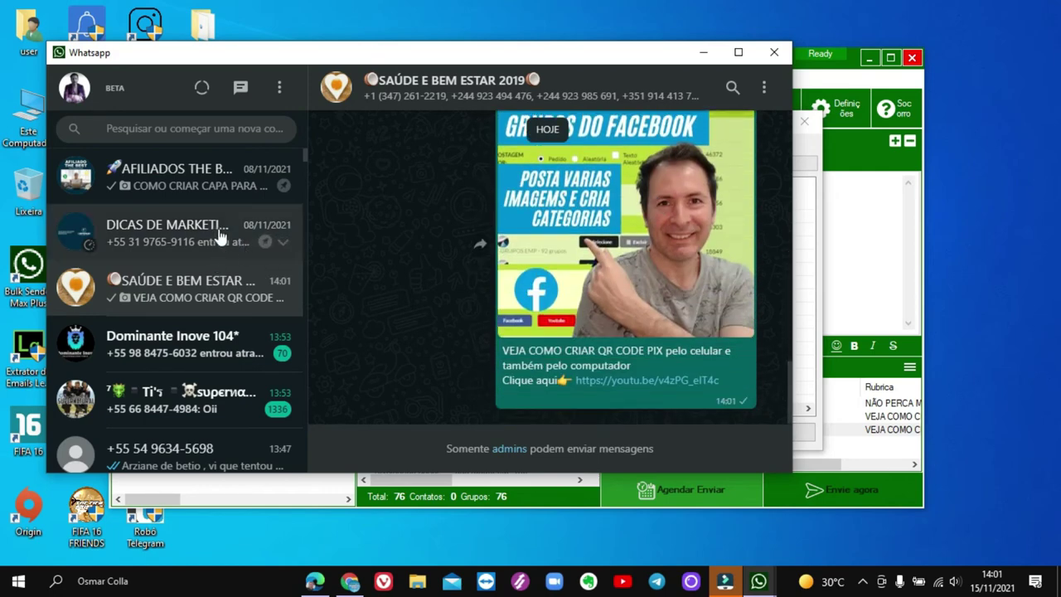
left_click(701, 51)
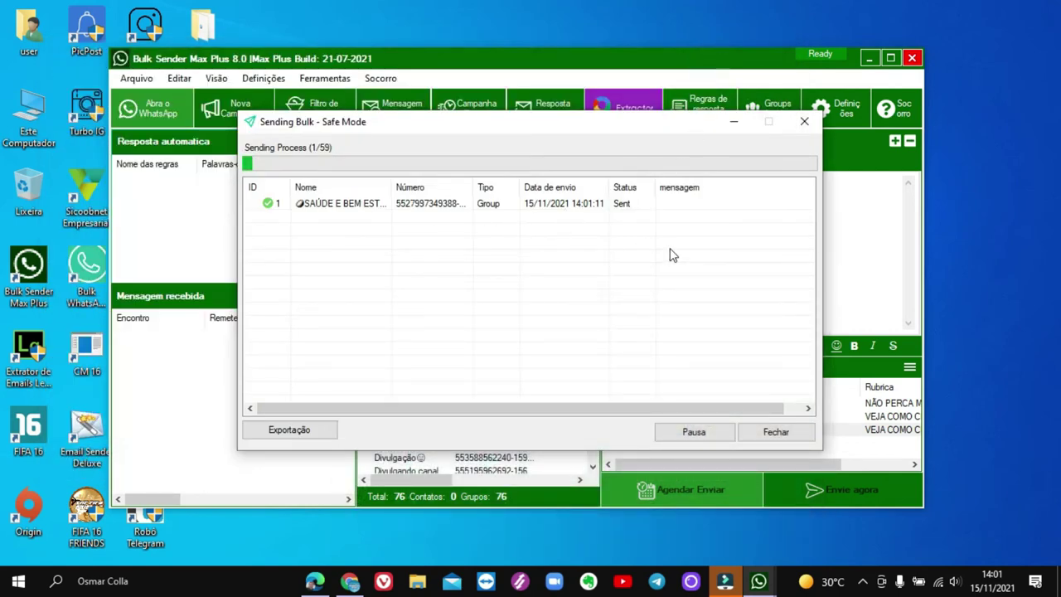